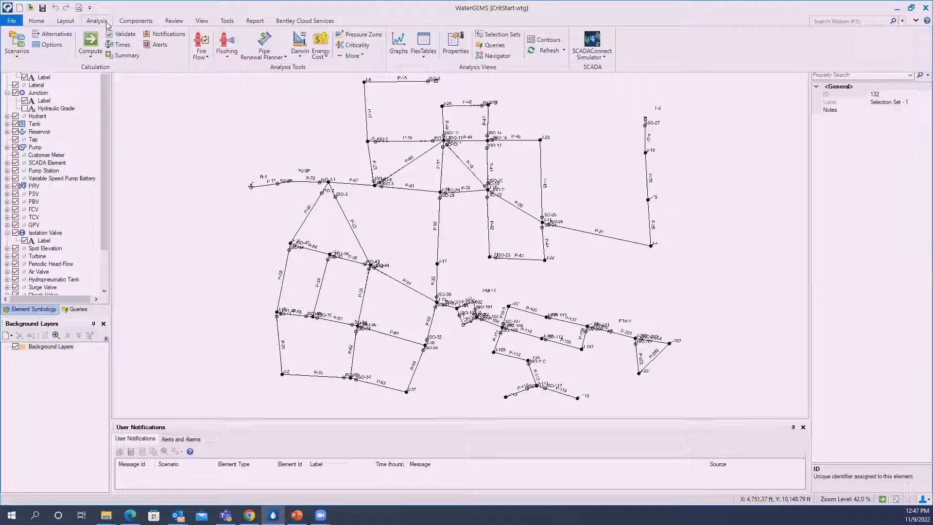
Create a Critical Pipes/Segments criticality study for the Avg. Daily Demand scenario
{"action": "left_click", "coordinate": [351, 46]}
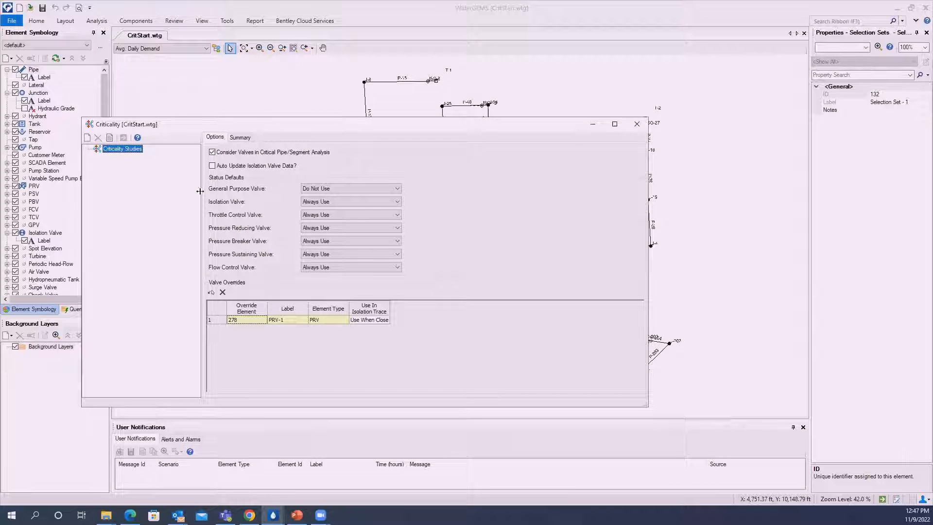
{"action": "left_click", "coordinate": [88, 138]}
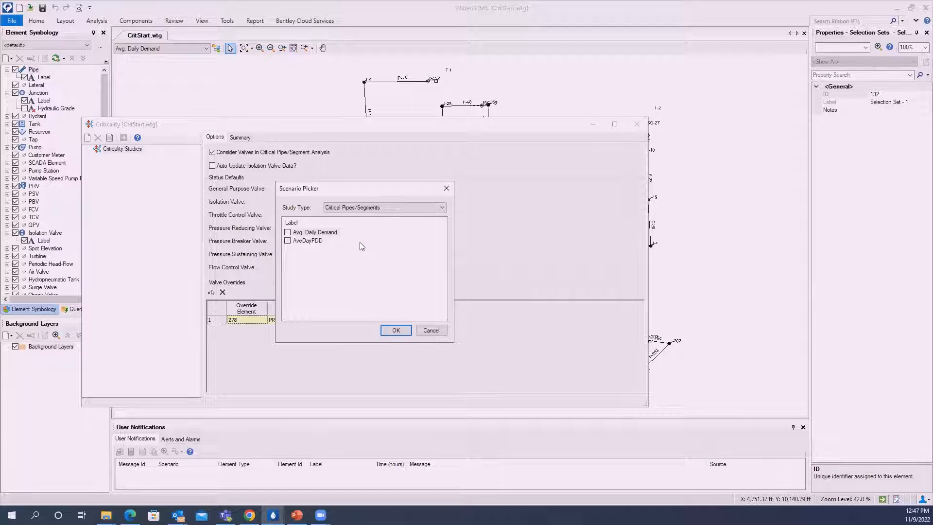
{"action": "left_click", "coordinate": [288, 233]}
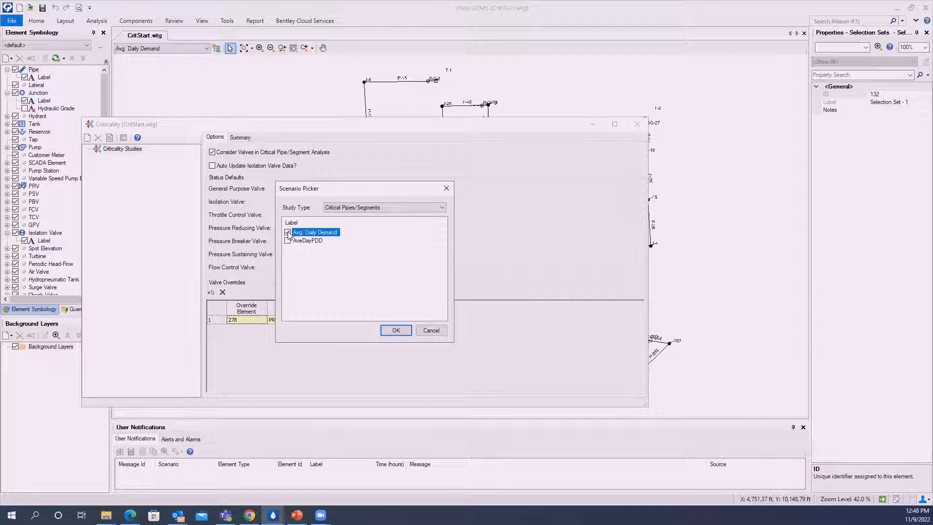
{"action": "left_click", "coordinate": [395, 331]}
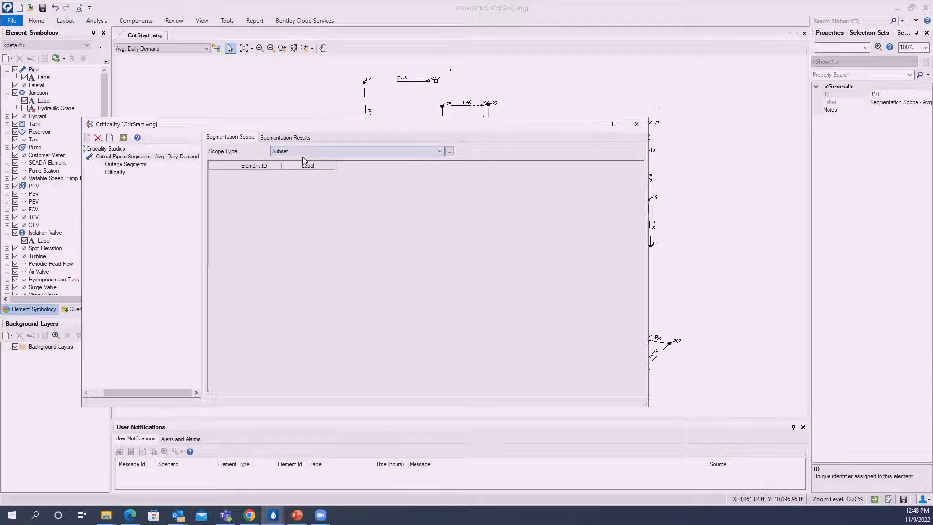
Set the segmentation scope to Entire Network and compute the segments, updating the isolation valve placement data
{"action": "left_click", "coordinate": [335, 151]}
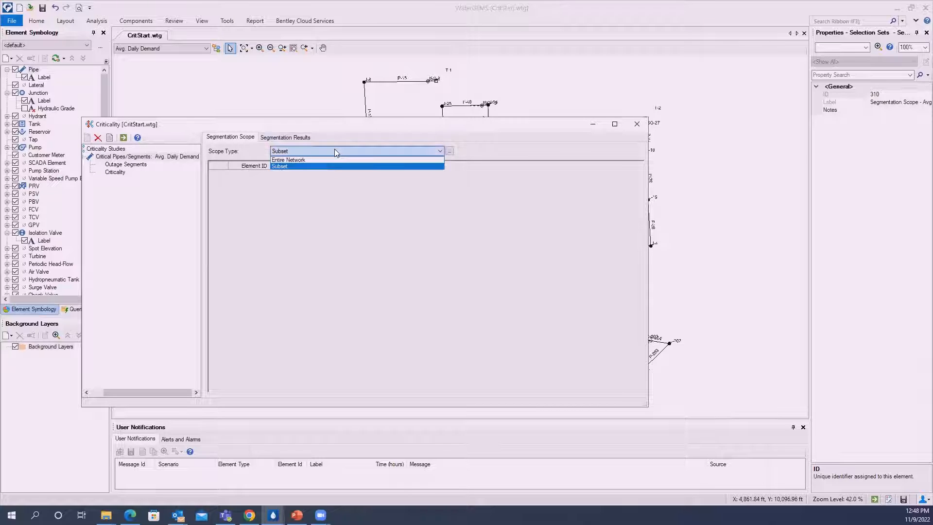
{"action": "left_click", "coordinate": [319, 159]}
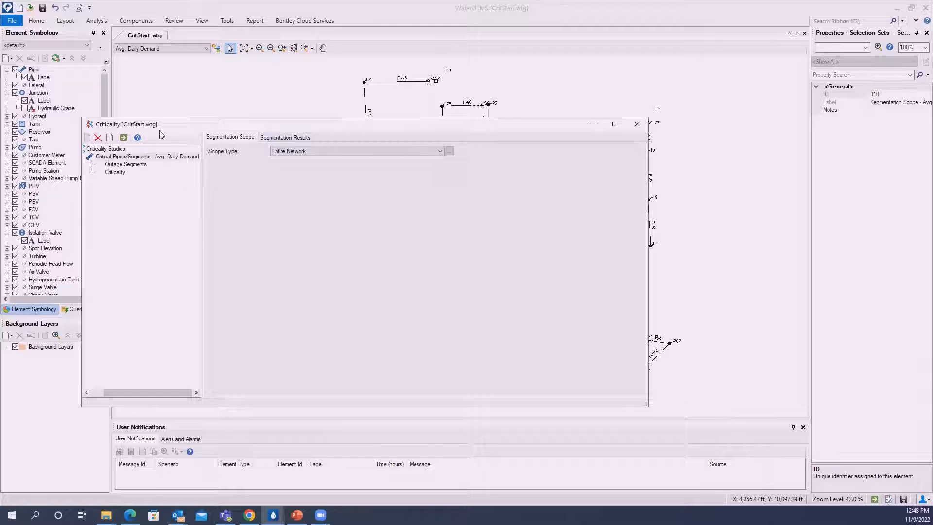
{"action": "left_click", "coordinate": [125, 139]}
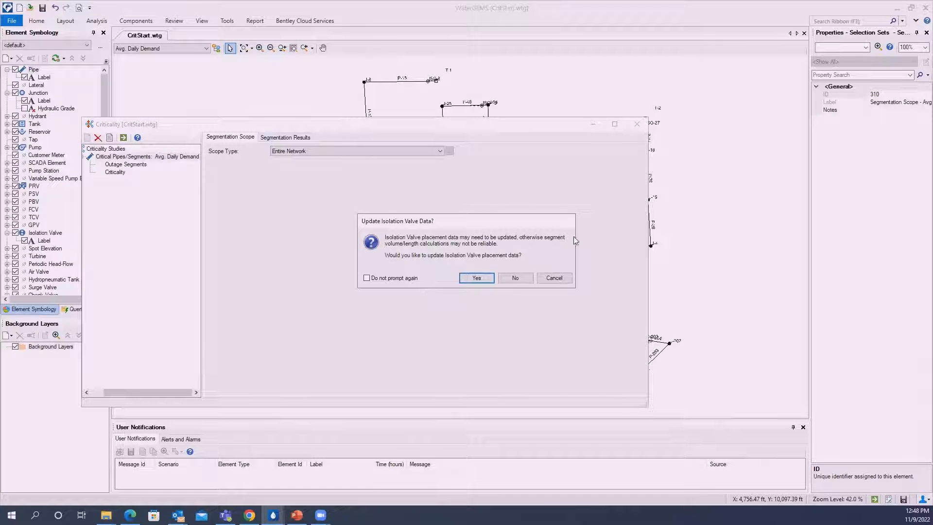
{"action": "left_click", "coordinate": [476, 278]}
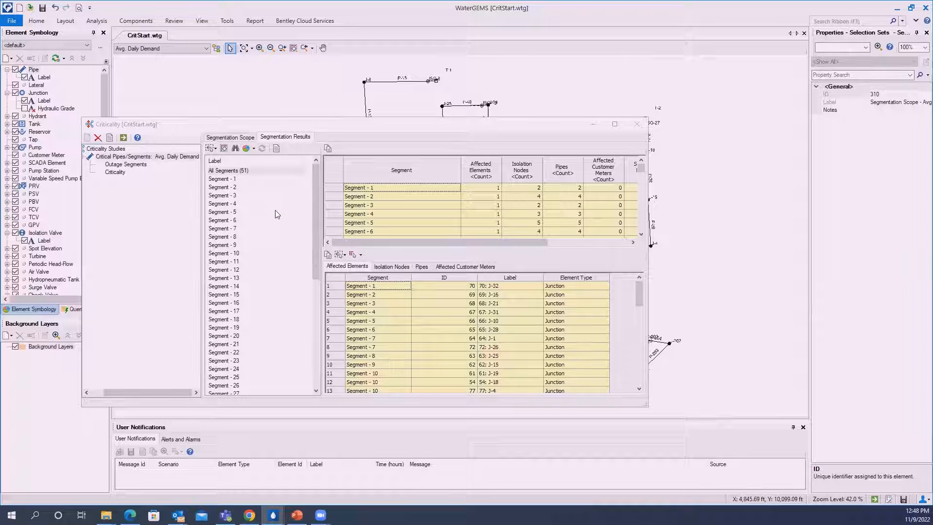
Highlight all segments by color, inspect them on the network drawing, and return to the criticality study
{"action": "left_click", "coordinate": [246, 148]}
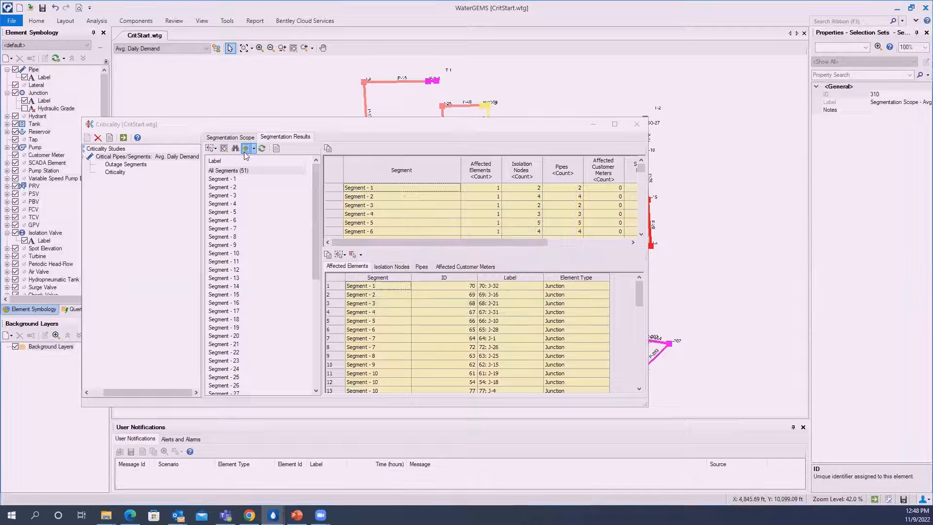
{"action": "left_click", "coordinate": [590, 127]}
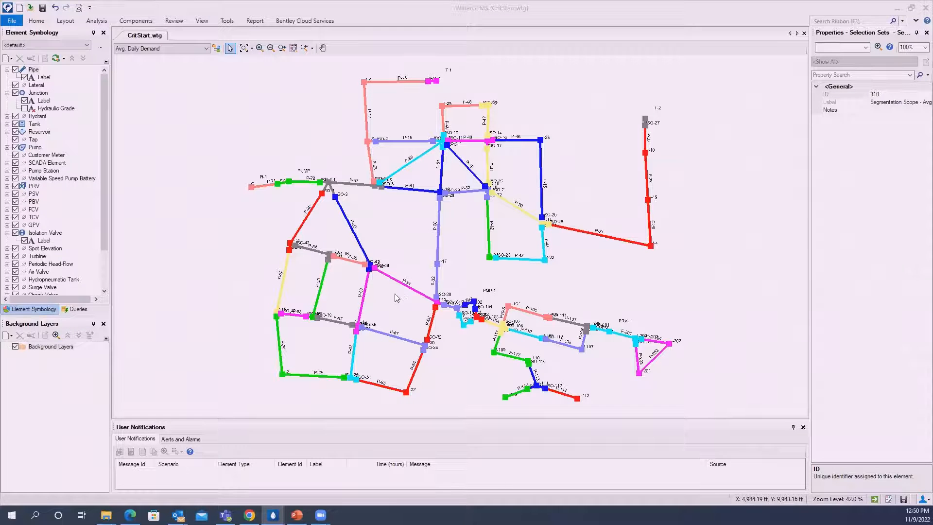
{"action": "mouse_move", "coordinate": [272, 515]}
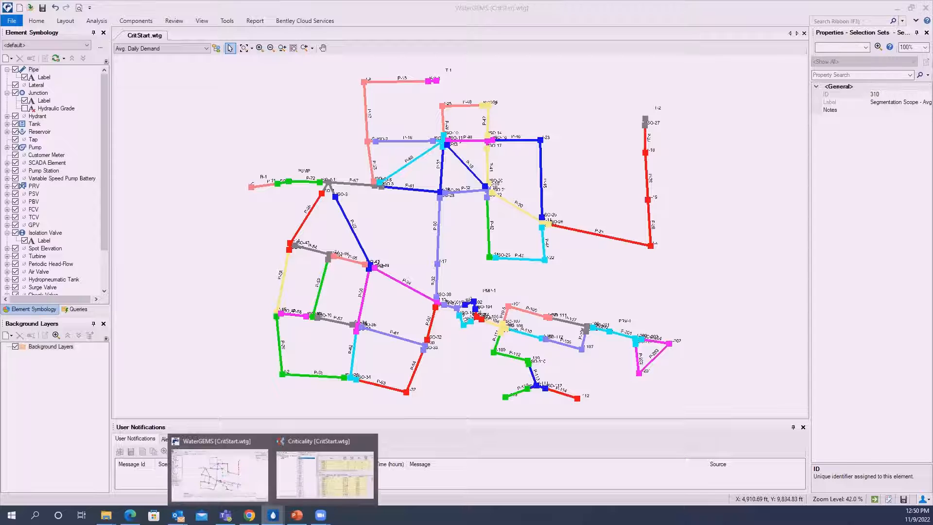
{"action": "left_click", "coordinate": [305, 483]}
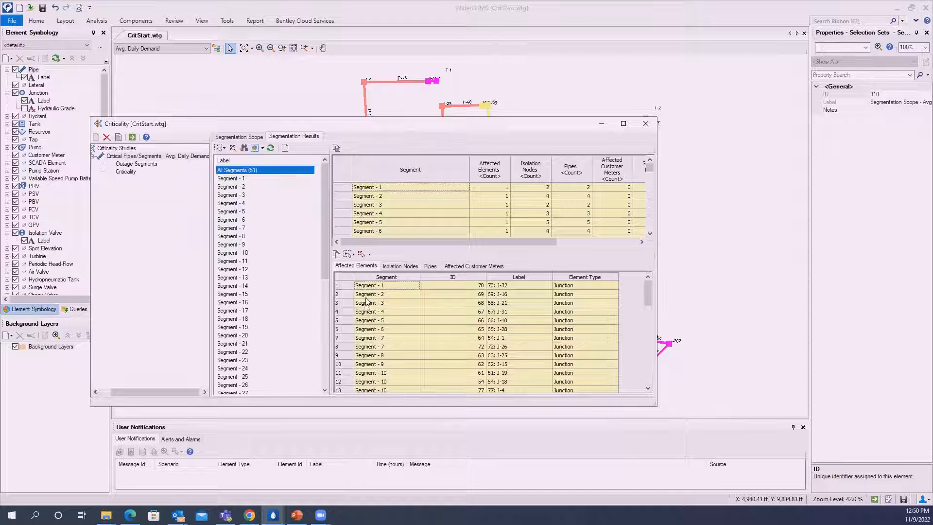
Sort the segmentation results by isolation node count in descending order and review the enlarged table
{"action": "right_click", "coordinate": [530, 170]}
{"action": "mouse_move", "coordinate": [562, 176]}
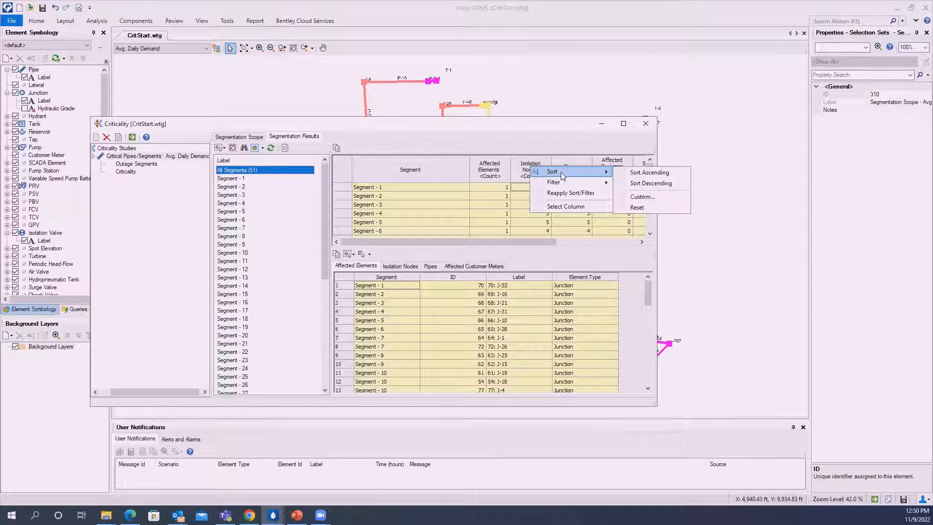
{"action": "left_click", "coordinate": [637, 183]}
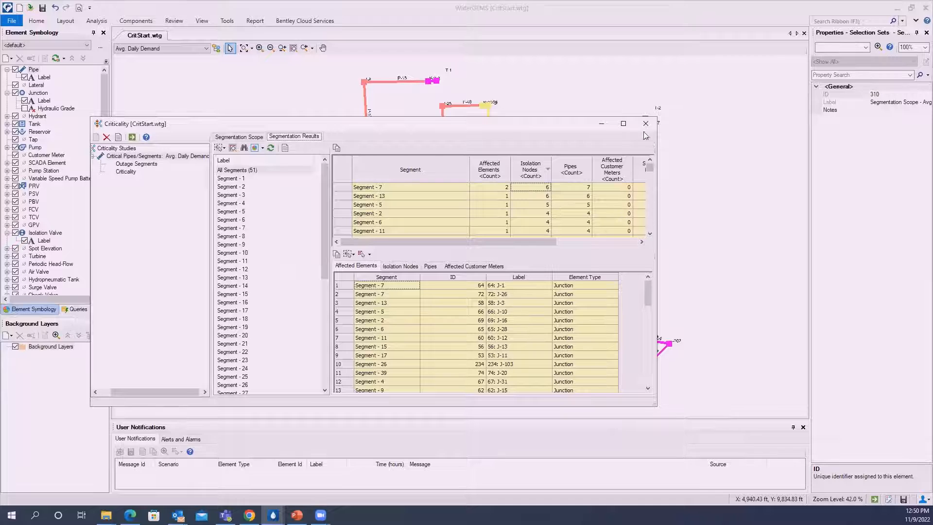
{"action": "left_click", "coordinate": [624, 123]}
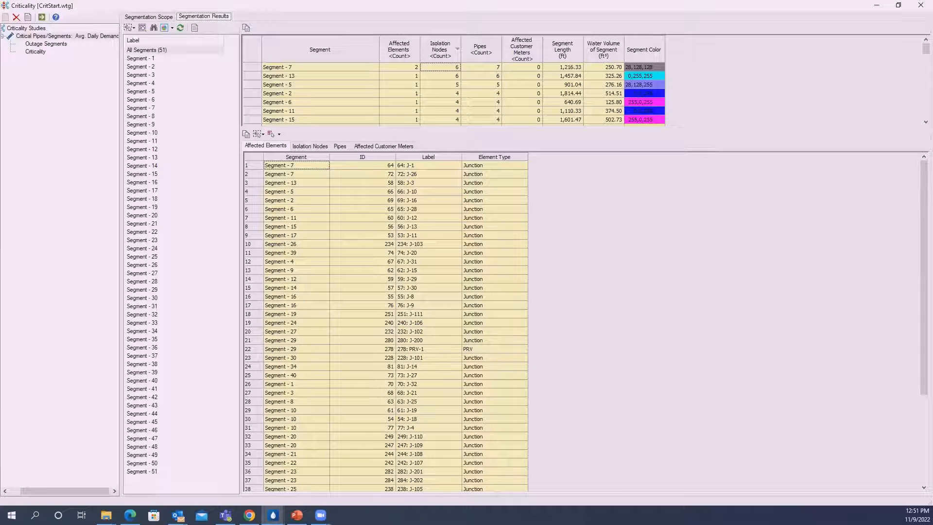
{"action": "left_click", "coordinate": [897, 5]}
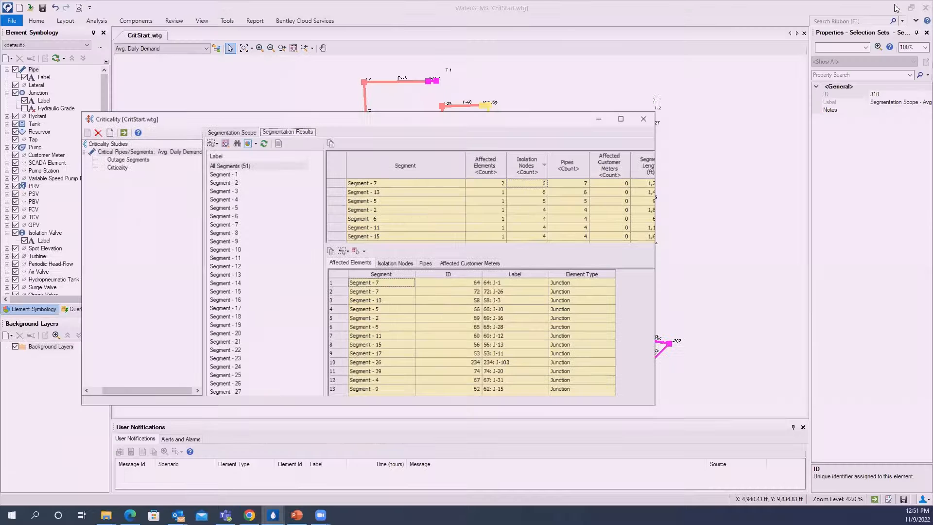
{"action": "left_click", "coordinate": [643, 119]}
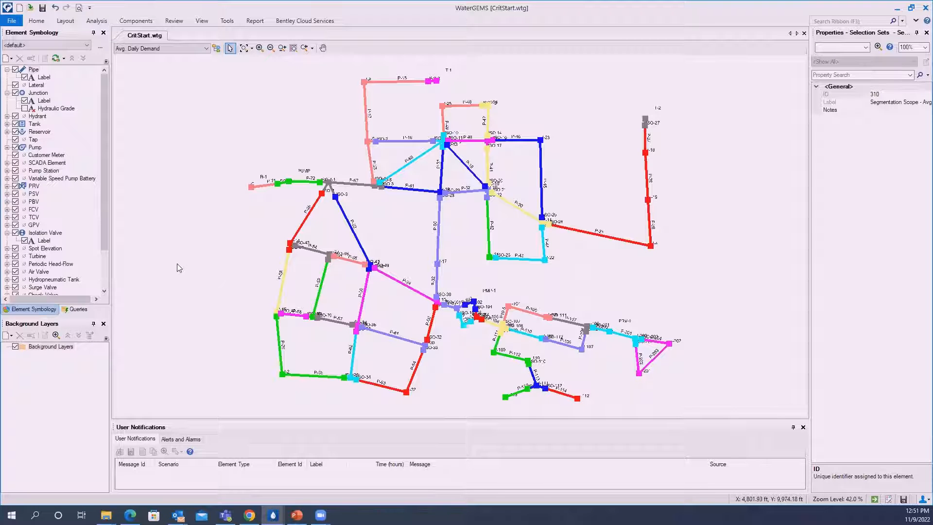
Compute the study's outage segments, updating the isolation valve placement data
{"action": "mouse_move", "coordinate": [272, 514]}
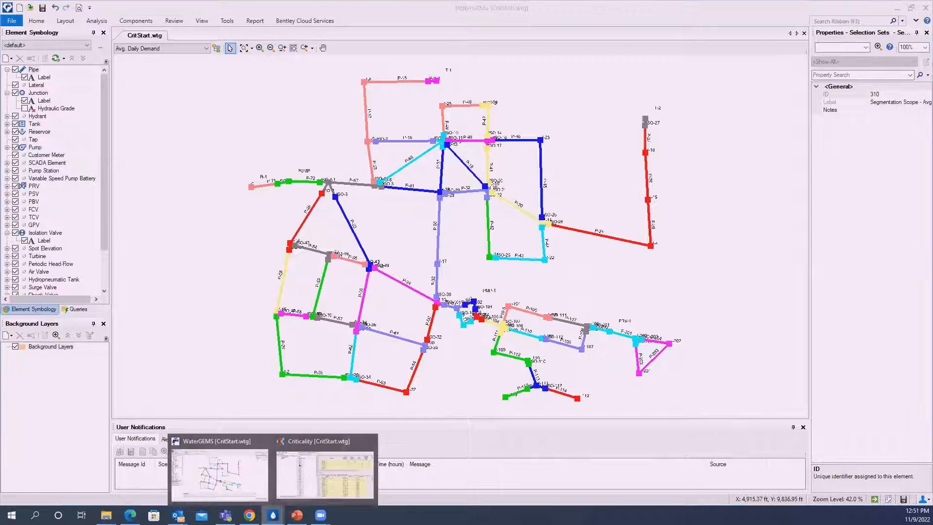
{"action": "left_click", "coordinate": [301, 468]}
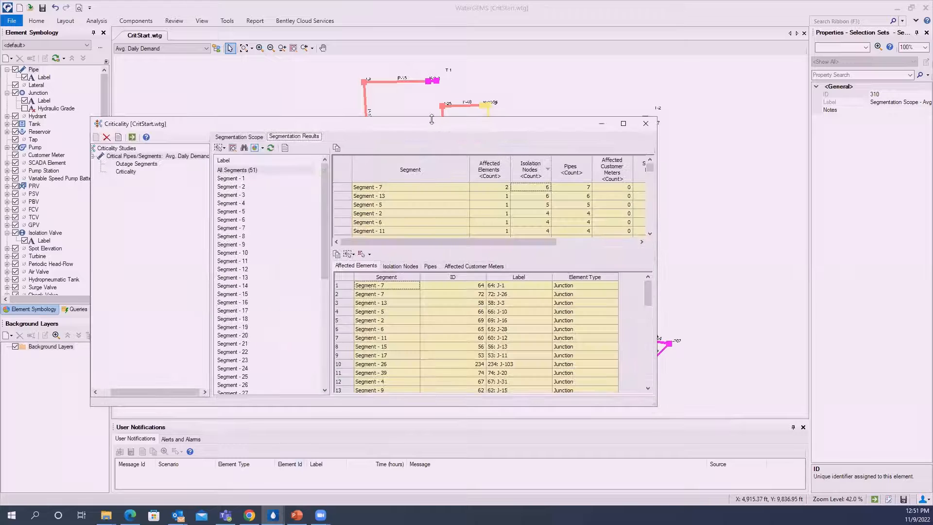
{"action": "left_click_drag", "start_coordinate": [470, 129], "coordinate": [511, 121]}
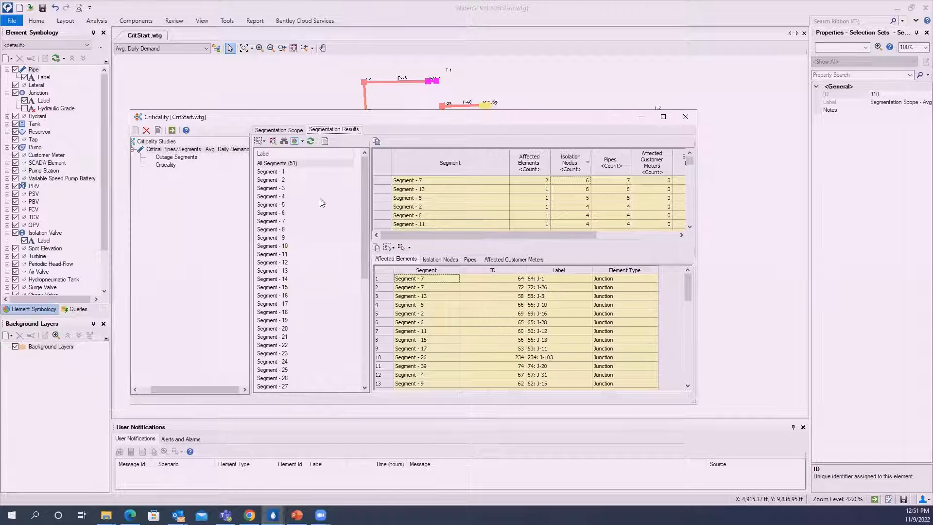
{"action": "left_click", "coordinate": [176, 158]}
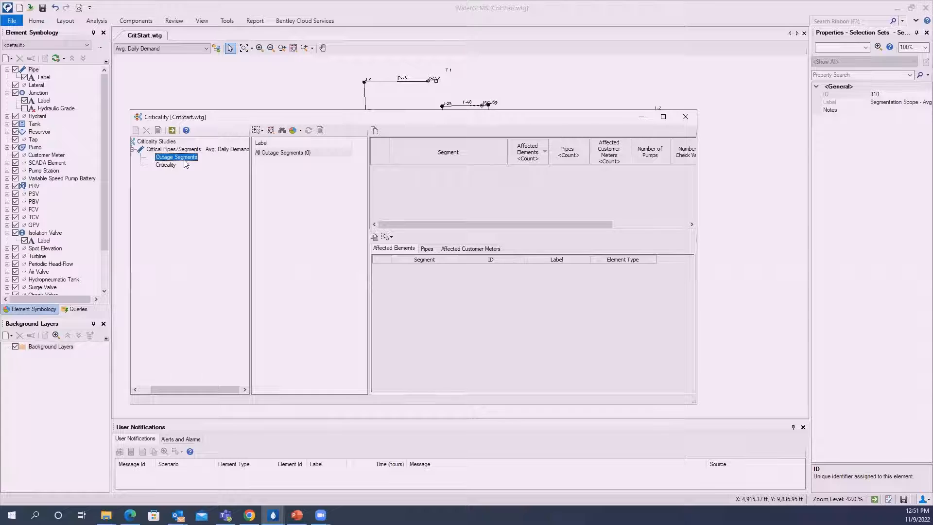
{"action": "left_click", "coordinate": [172, 130]}
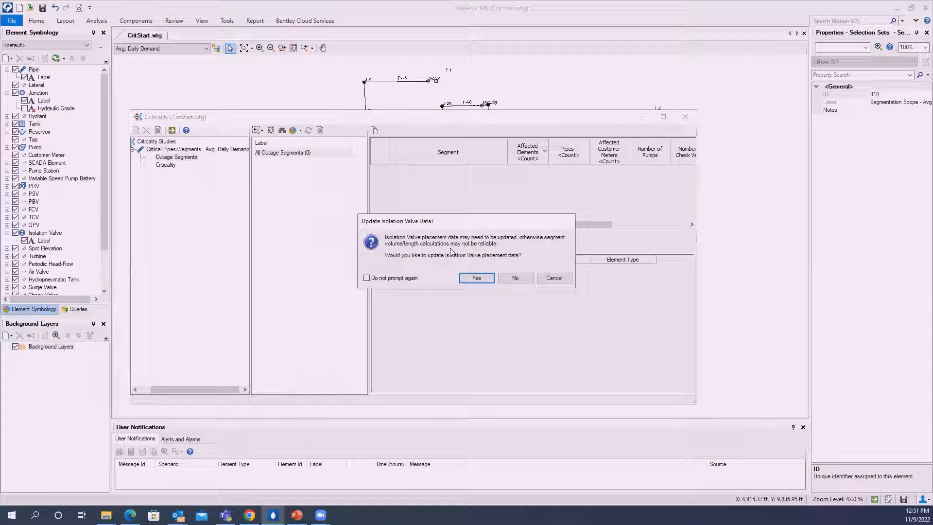
{"action": "left_click", "coordinate": [476, 278]}
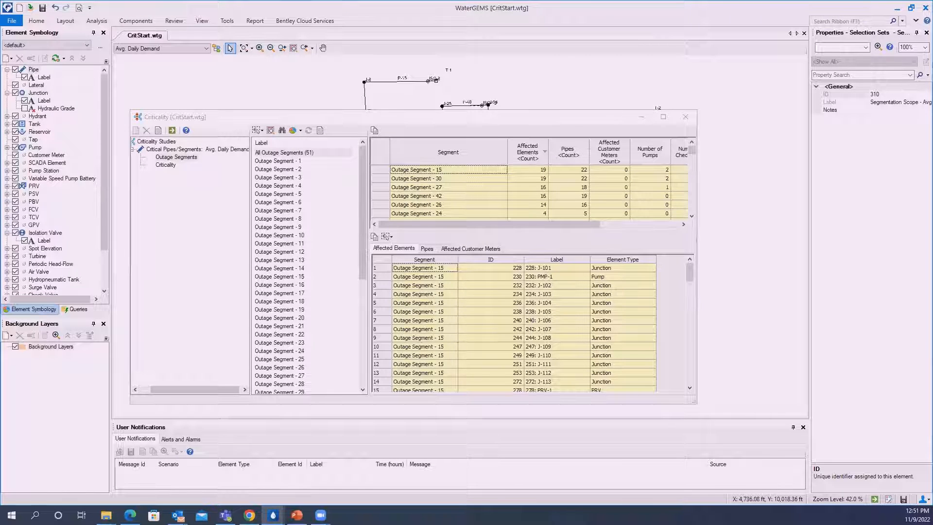
Sort the outage segment results by outage set length in descending order
{"action": "left_click_drag", "start_coordinate": [563, 224], "coordinate": [685, 193]}
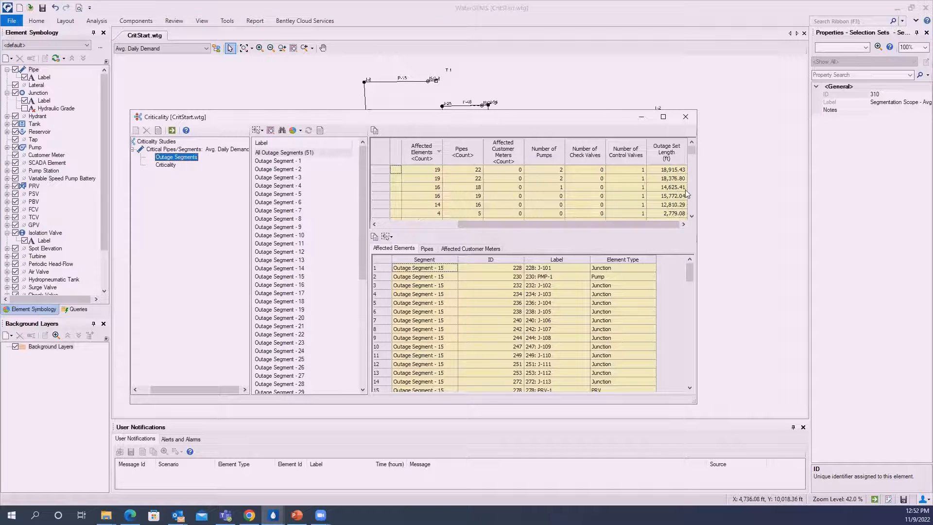
{"action": "right_click", "coordinate": [676, 161]}
{"action": "mouse_move", "coordinate": [753, 179]}
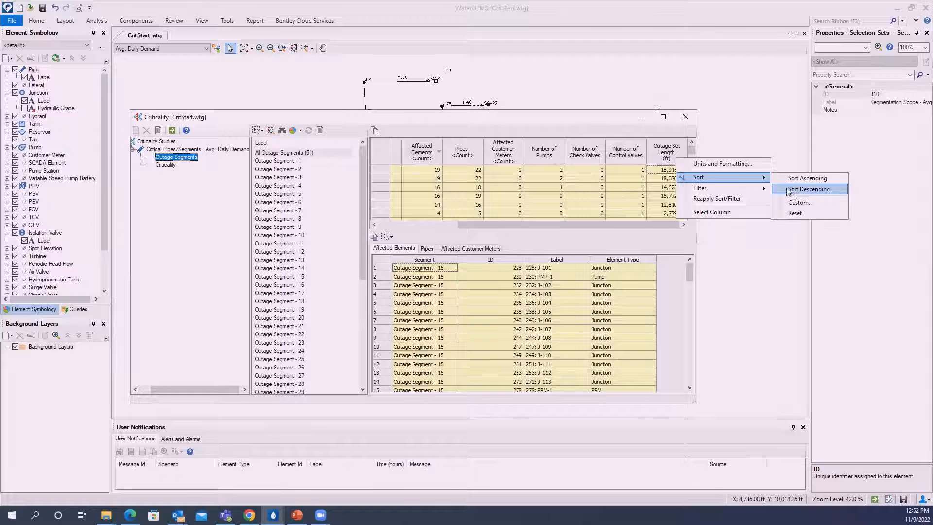
{"action": "left_click", "coordinate": [788, 189]}
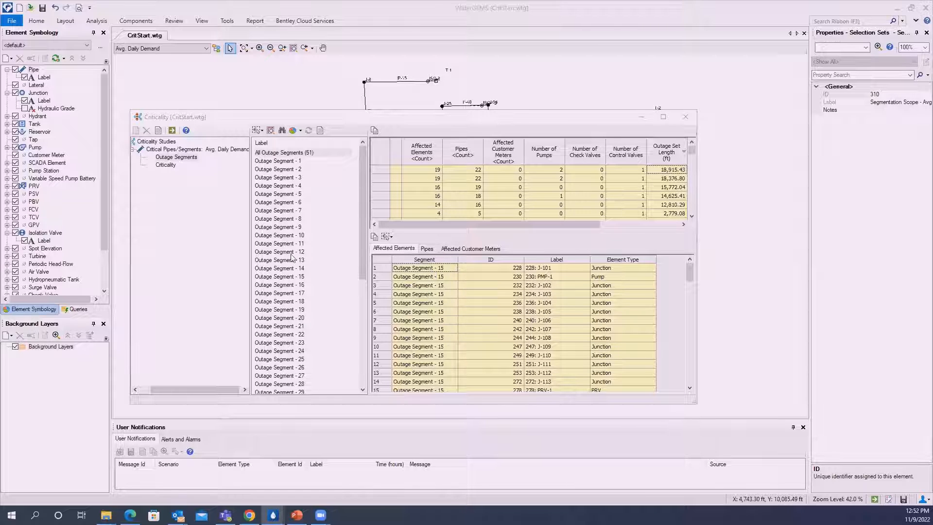
Highlight Outage Segment - 15 and inspect its affected area on the network drawing
{"action": "left_click", "coordinate": [290, 278]}
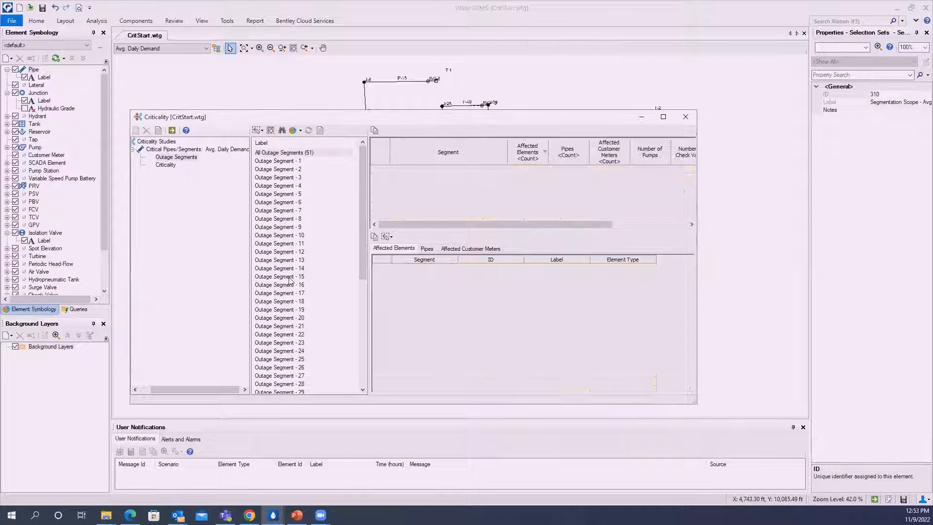
{"action": "left_click", "coordinate": [293, 130]}
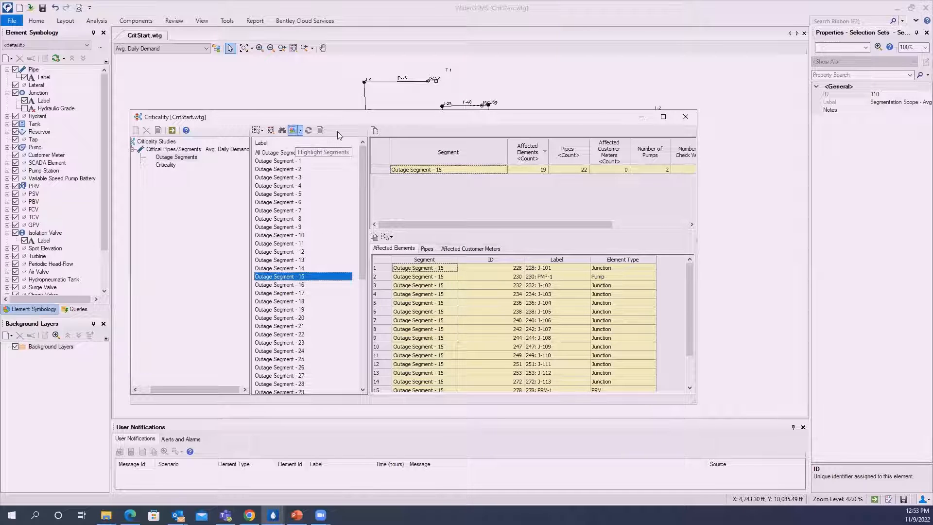
{"action": "left_click", "coordinate": [643, 121]}
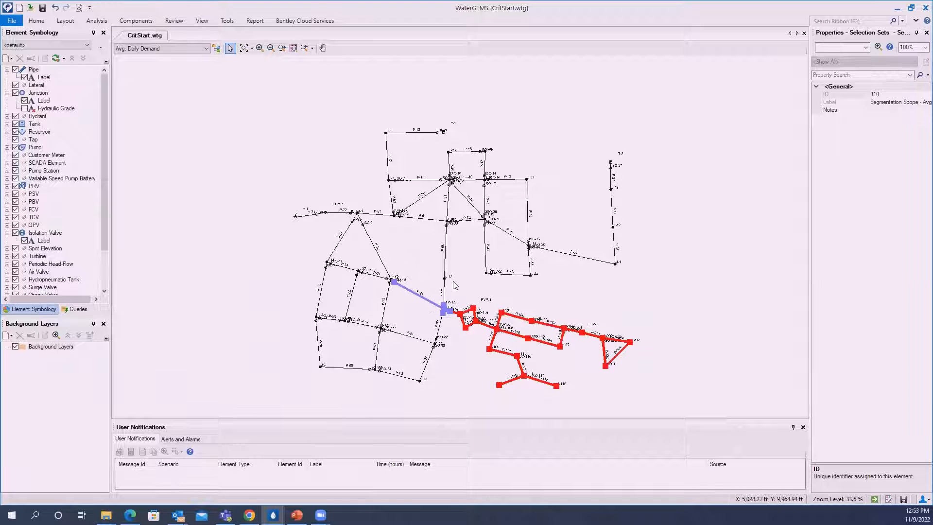
{"action": "key", "text": "ctrl"}
{"action": "key", "text": "ctrl"}
{"action": "key", "text": "ctrl"}
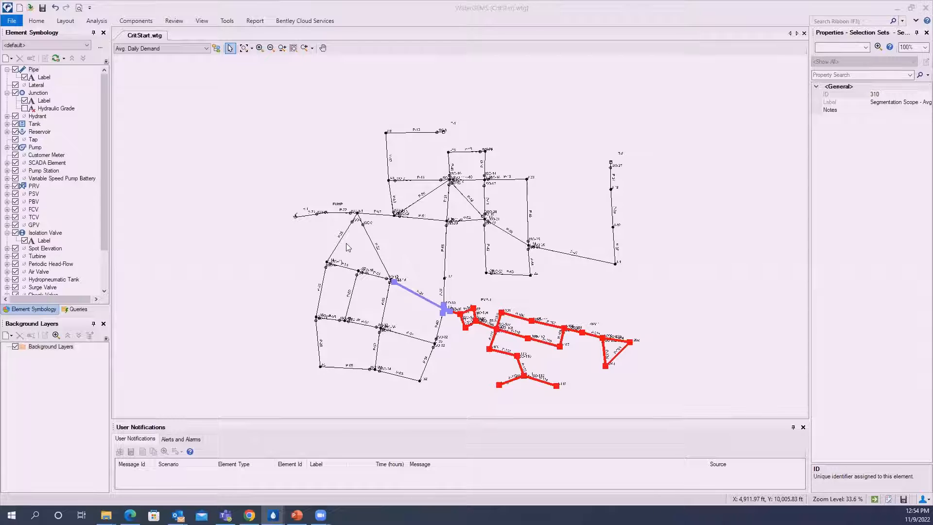
Enable the hydraulic engine run for the study's Criticality analysis and compute it
{"action": "mouse_move", "coordinate": [273, 514]}
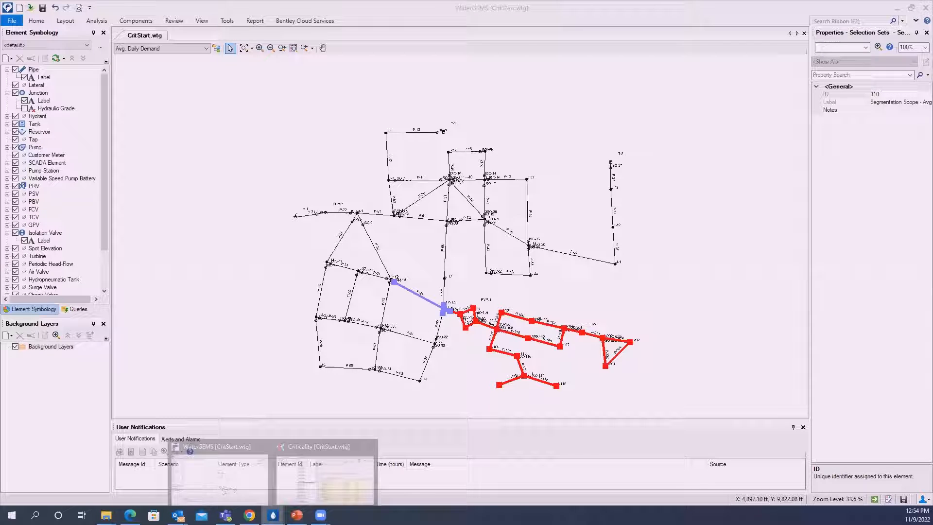
{"action": "left_click", "coordinate": [302, 478]}
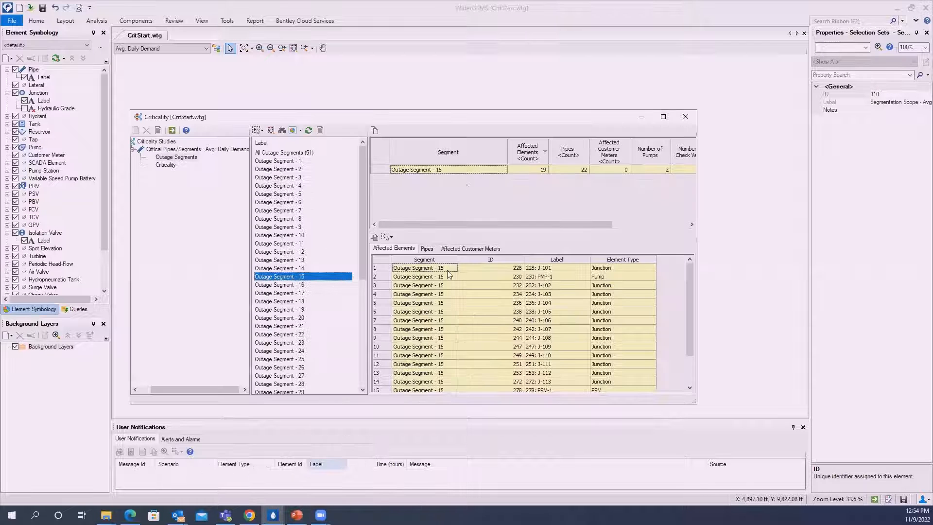
{"action": "left_click", "coordinate": [170, 166]}
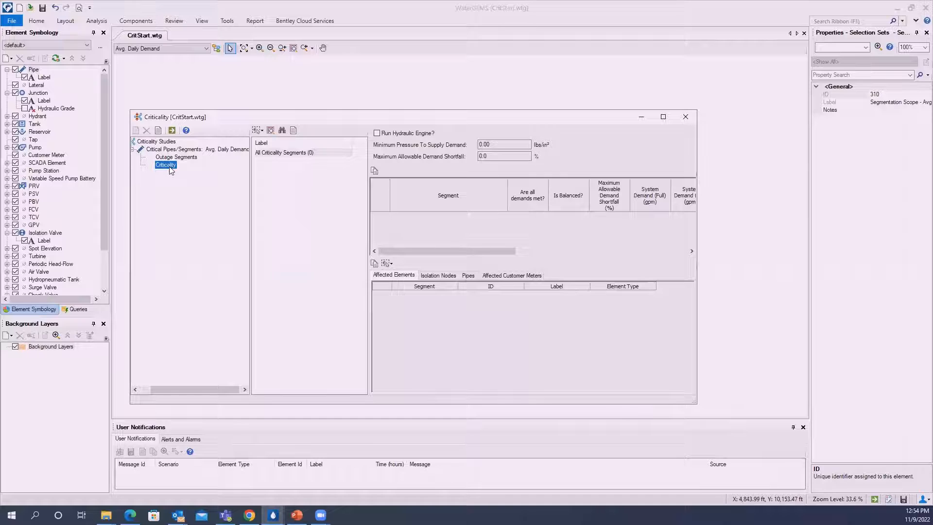
{"action": "left_click", "coordinate": [377, 133]}
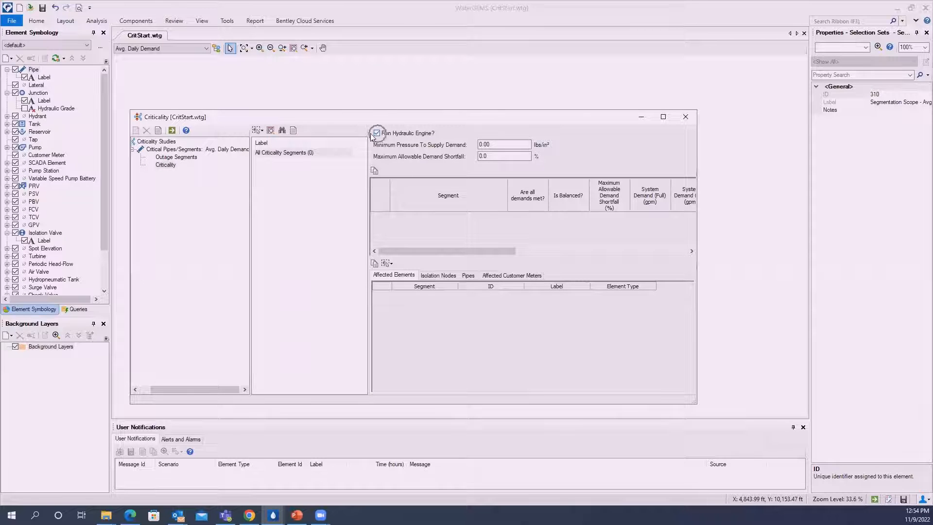
{"action": "left_click", "coordinate": [173, 130]}
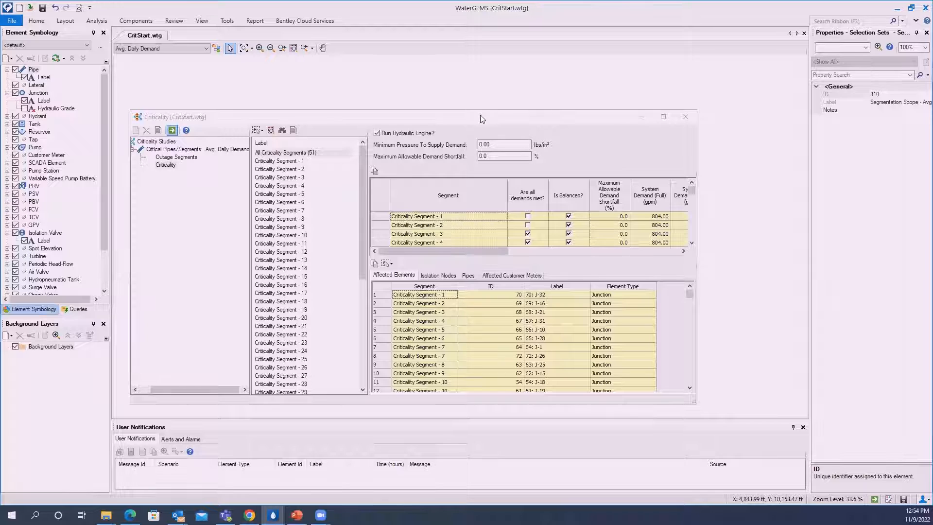
{"action": "left_click_drag", "start_coordinate": [480, 115], "coordinate": [471, 131]}
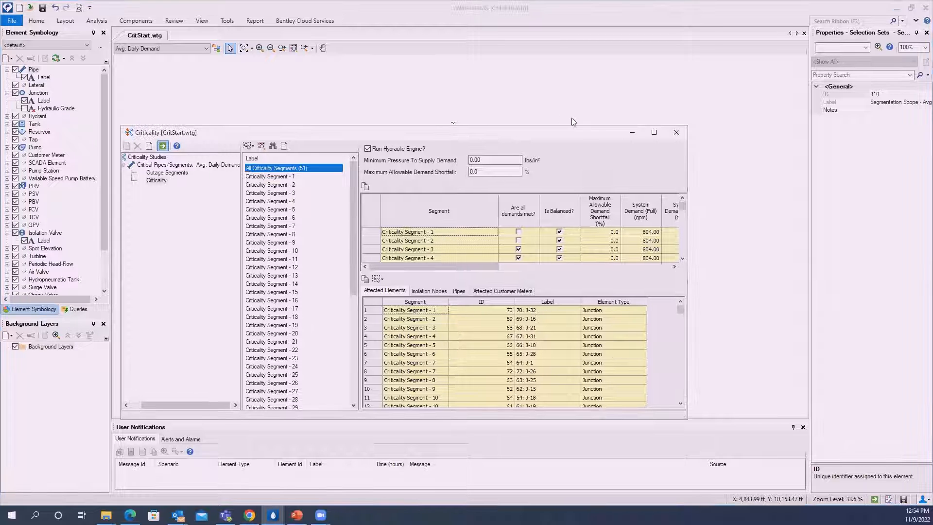